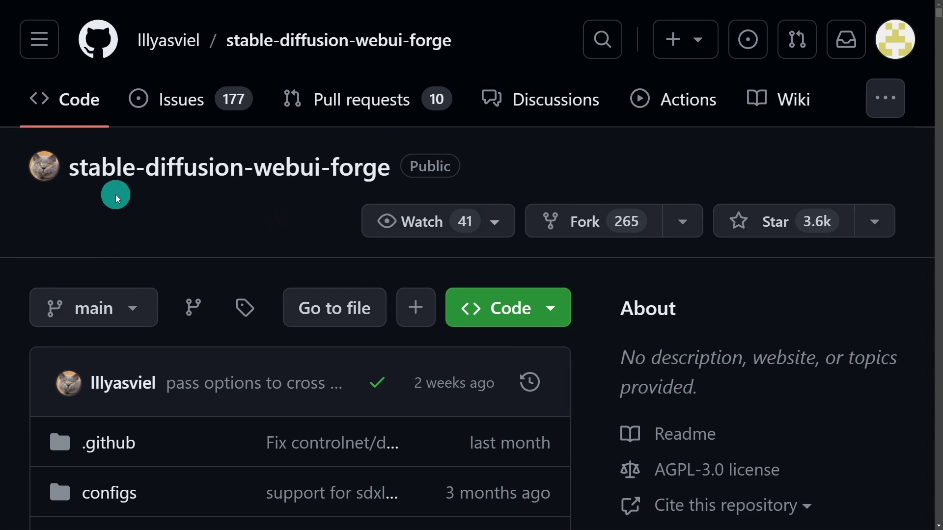
# Find the README's Installing Forge section and download the one-click package webui_forge_cu121_torch21.7z.
pyautogui.scroll(-6, 306, 228)
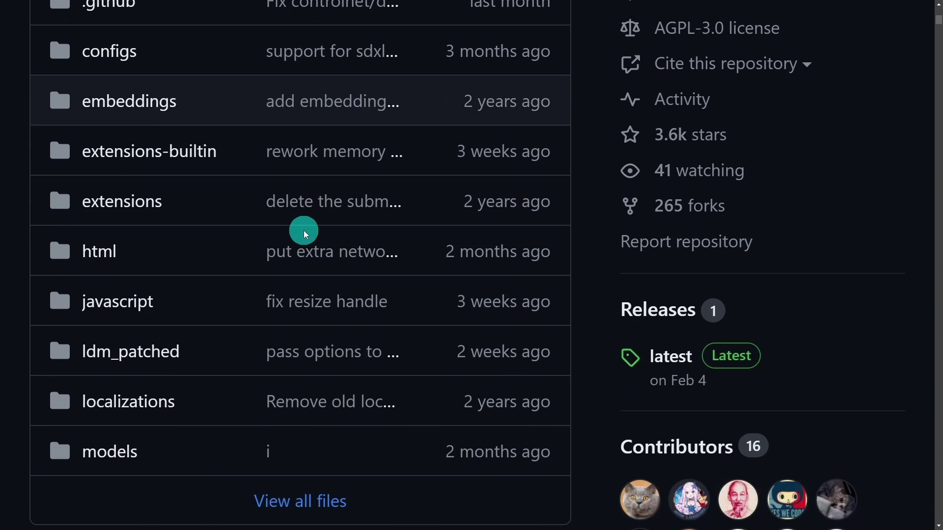
pyautogui.scroll(-8, 303, 231)
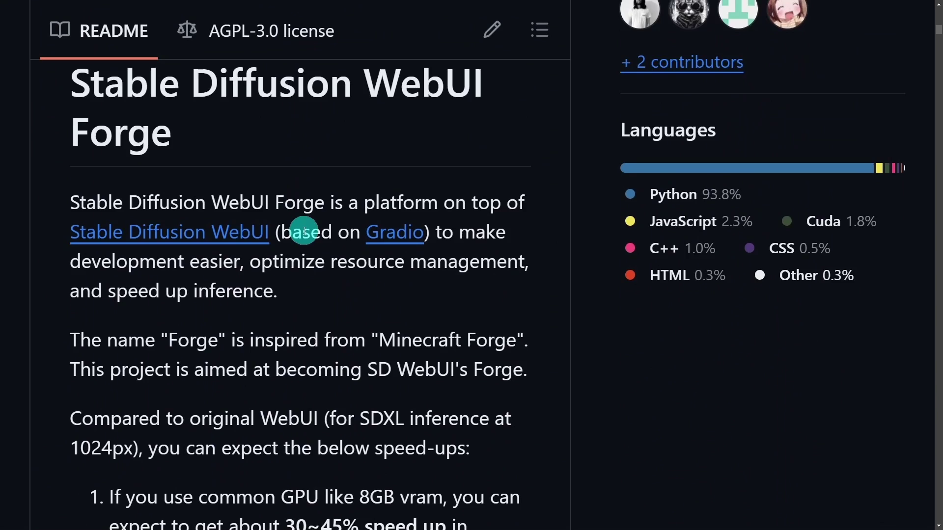
pyautogui.scroll(-10, 303, 231)
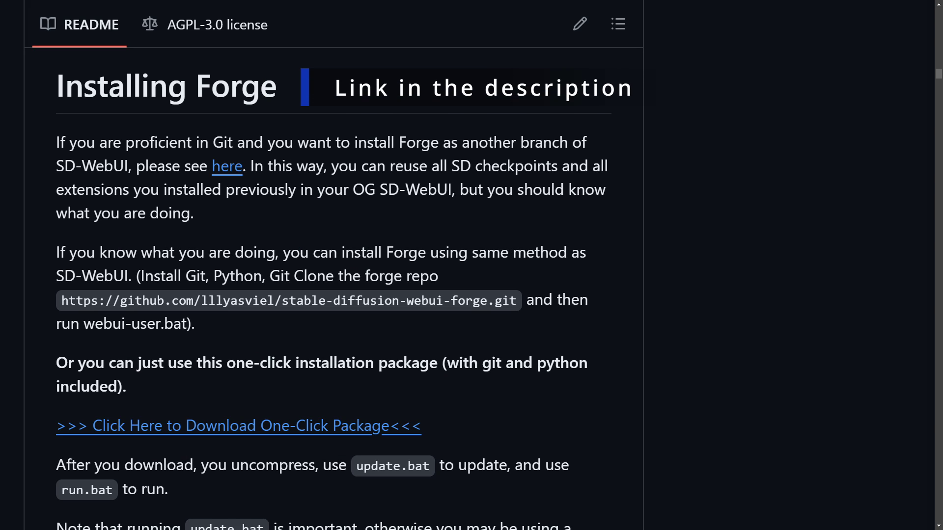
pyautogui.hotkey('ctrl', '+')
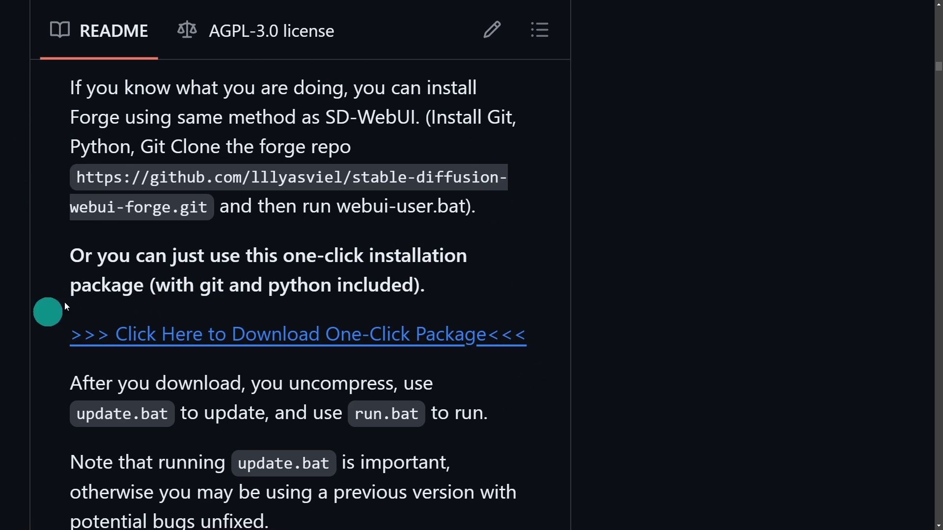
pyautogui.moveTo(339, 413); pyautogui.dragTo(46, 352)
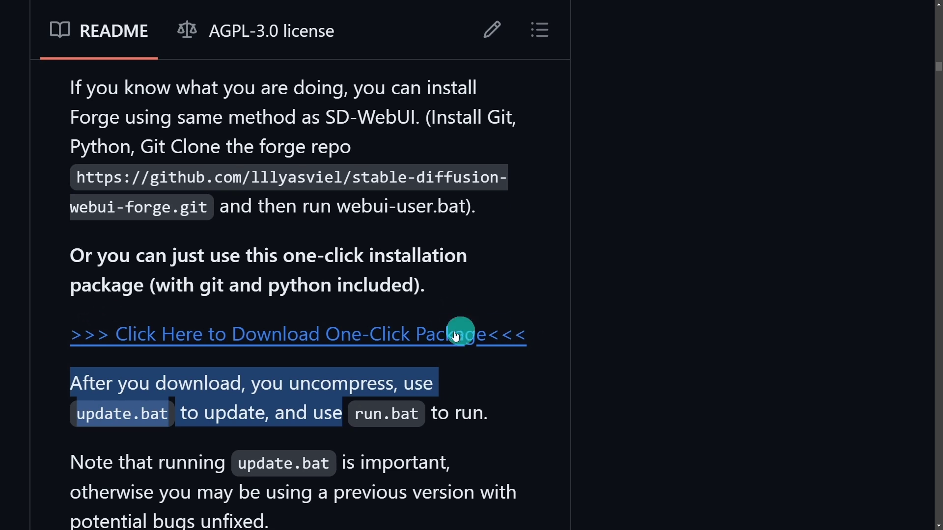
pyautogui.click(363, 343)
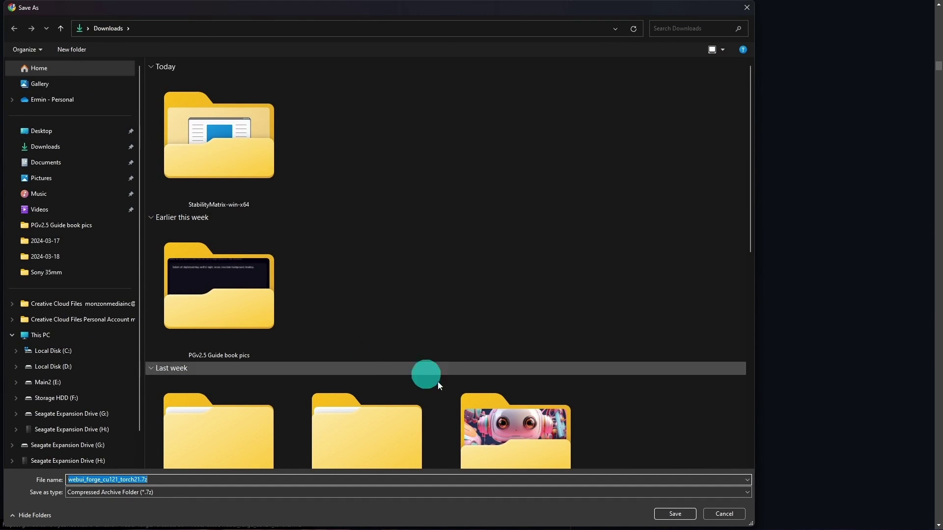
# Save webui_forge_cu121_torch21.7z to Downloads, extract it to D:, and open the extracted folder.
pyautogui.click(673, 512)
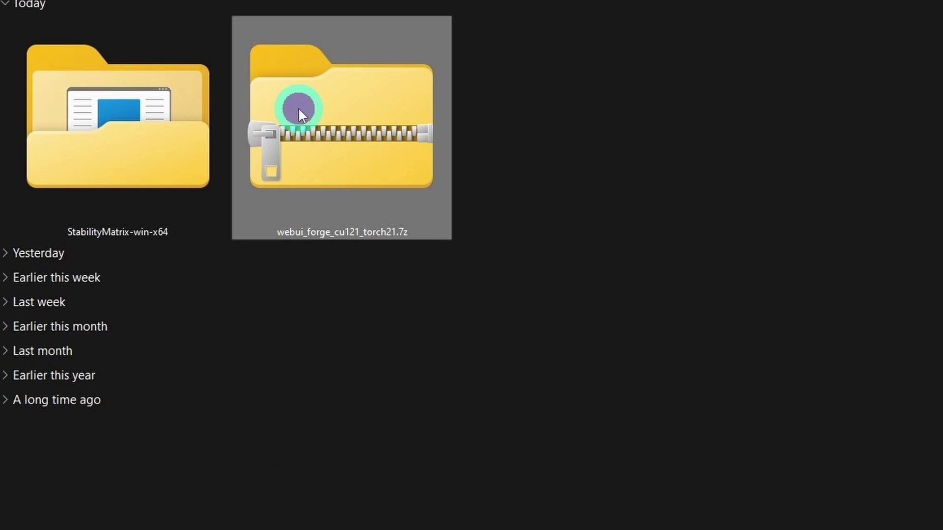
pyautogui.rightClick(298, 108)
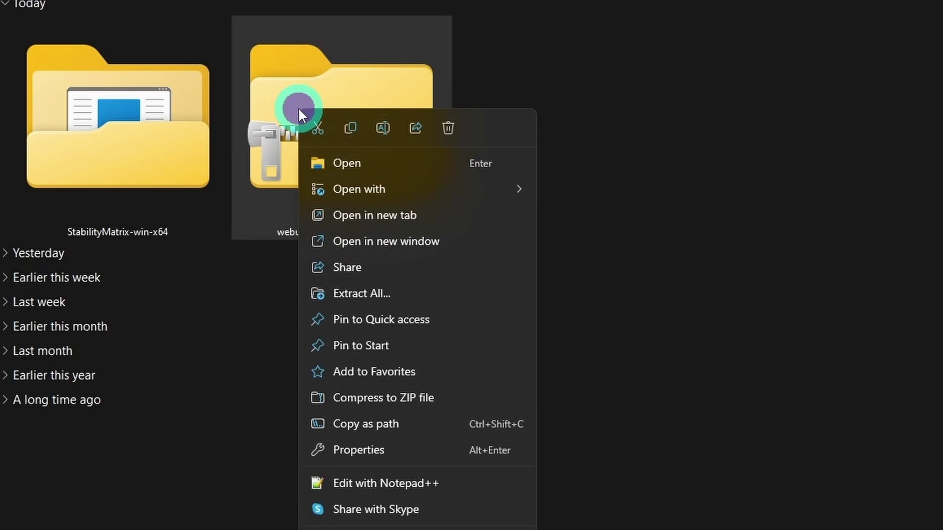
pyautogui.click(367, 290)
pyautogui.click(717, 483)
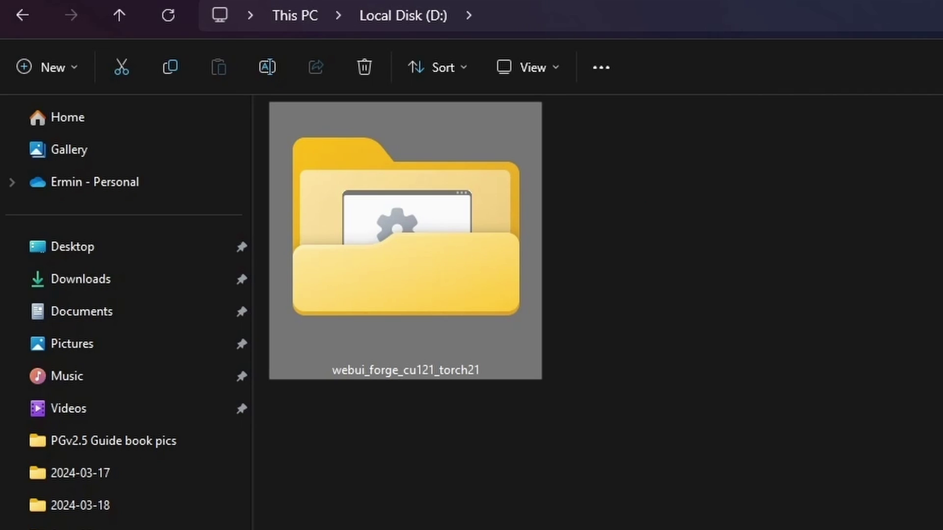
pyautogui.press('Return')
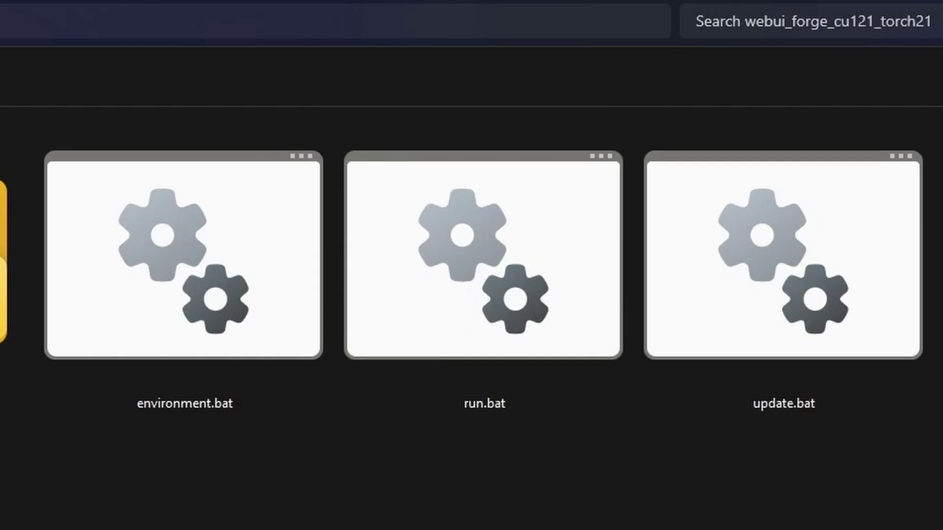
# Run run.bat in a maximized console, then run update.bat and run.bat again.
pyautogui.doubleClick(445, 277)
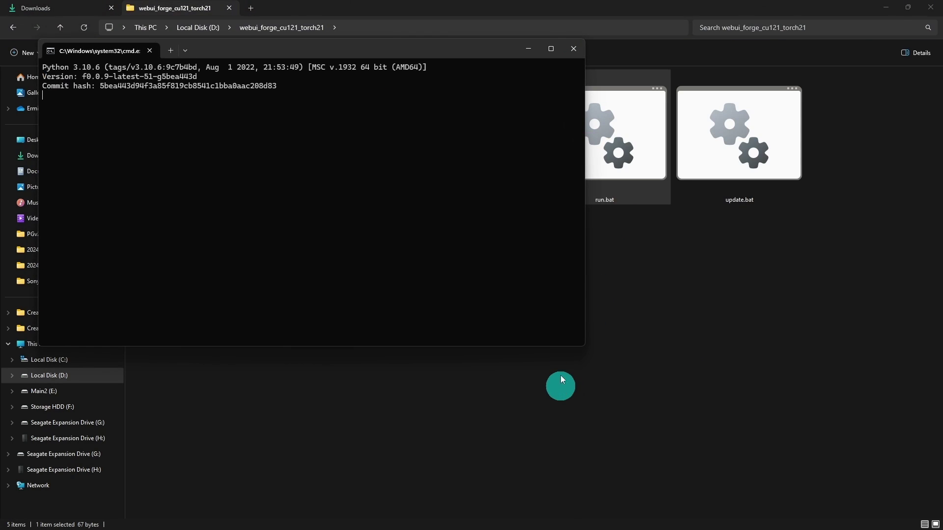
pyautogui.click(551, 49)
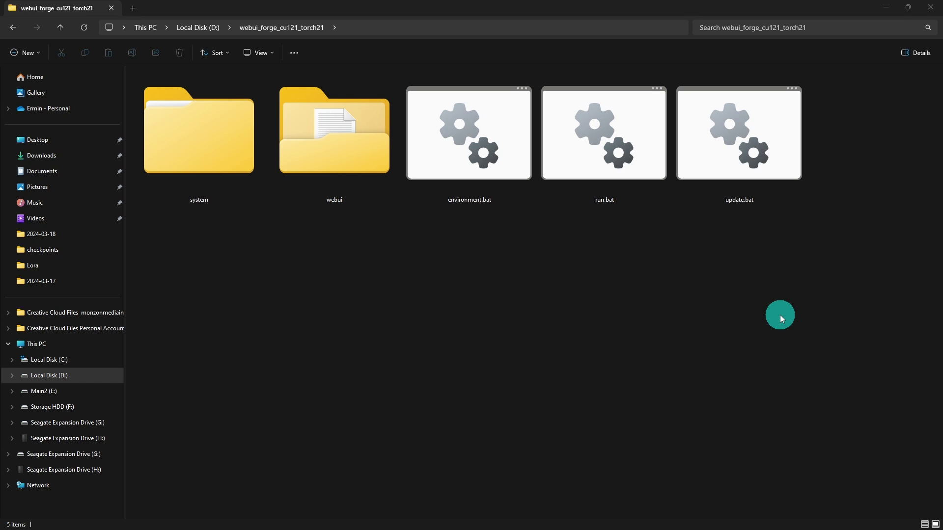
pyautogui.click(752, 134)
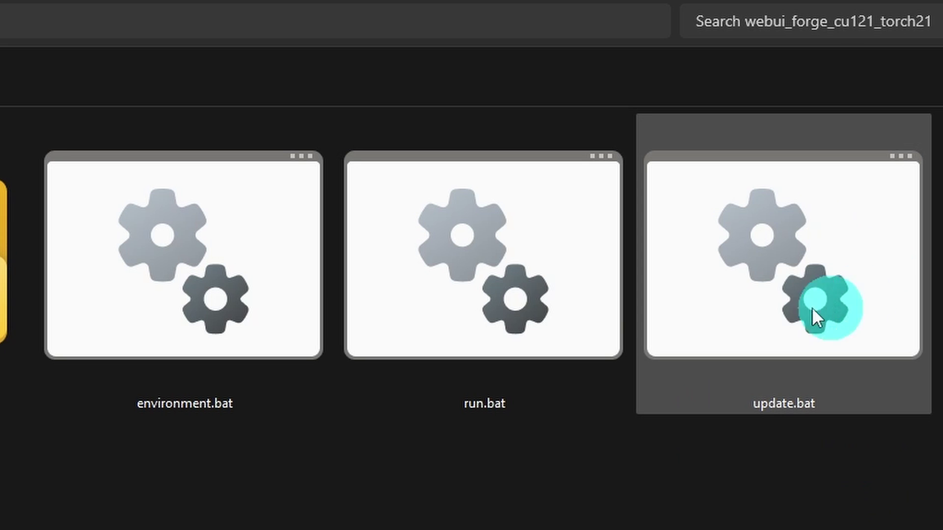
pyautogui.doubleClick(702, 294)
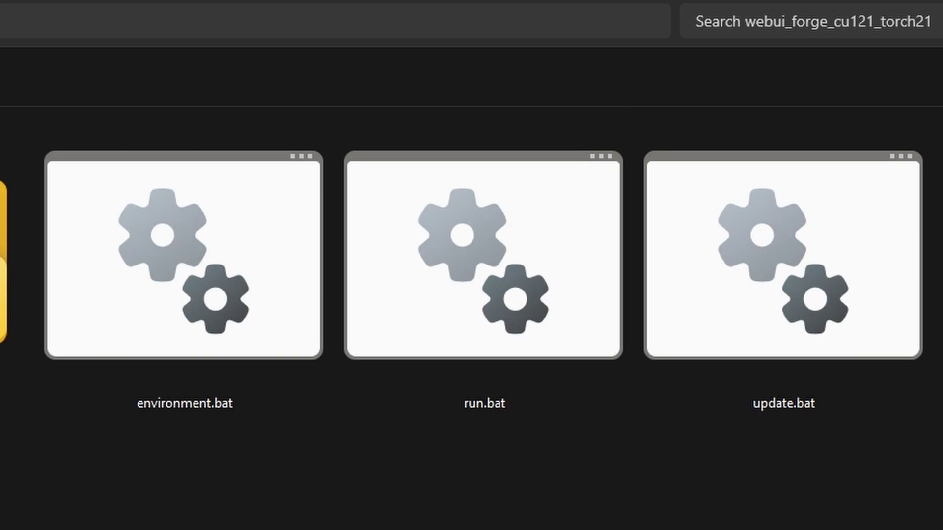
pyautogui.click(467, 234)
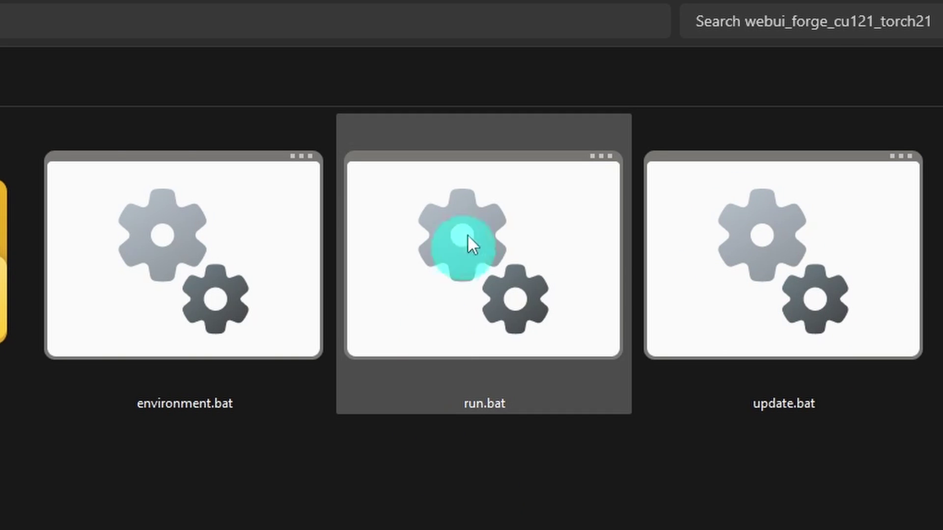
pyautogui.doubleClick(405, 243)
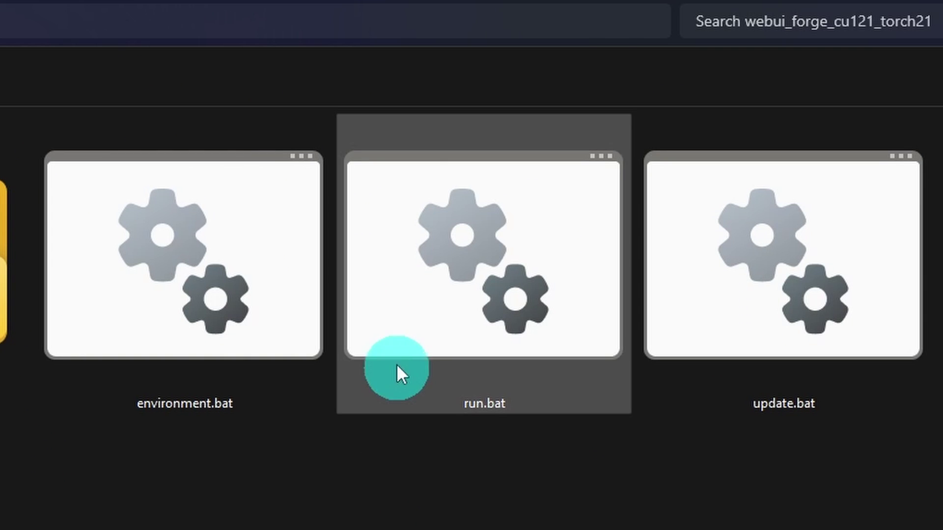
# Send run.bat to the Desktop as a shortcut and minimize Explorer to confirm it.
pyautogui.rightClick(584, 137)
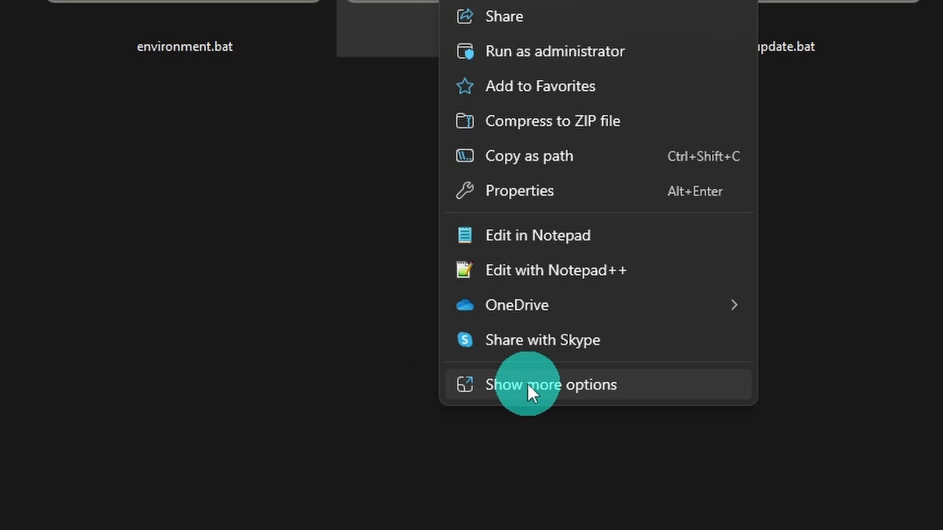
pyautogui.click(527, 384)
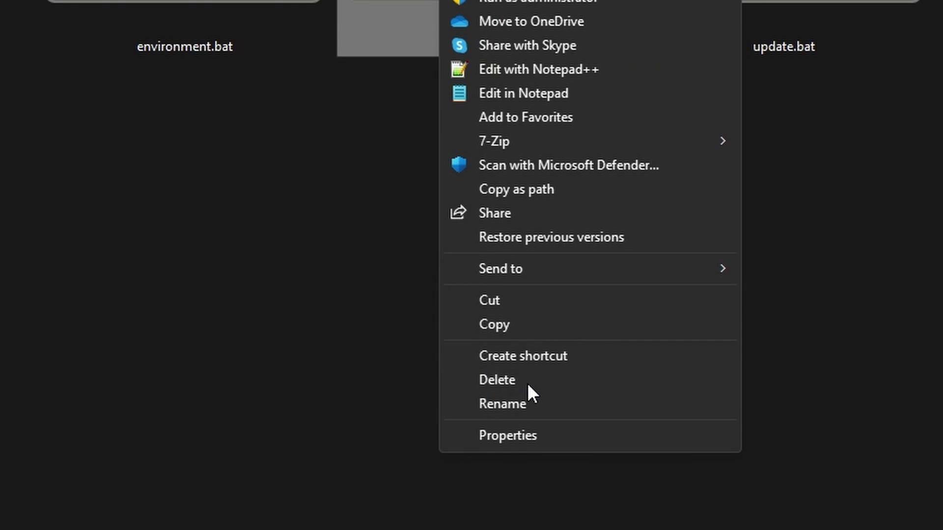
pyautogui.moveTo(535, 270)
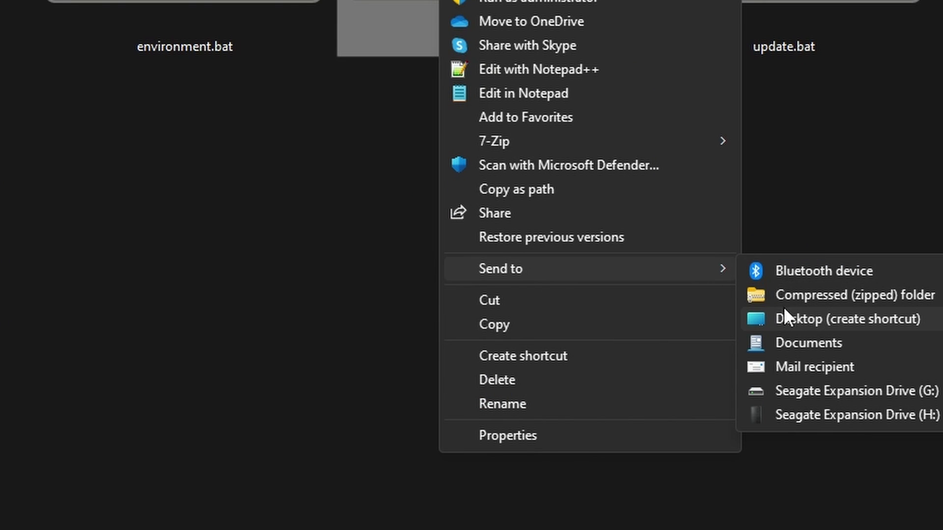
pyautogui.click(102, 251)
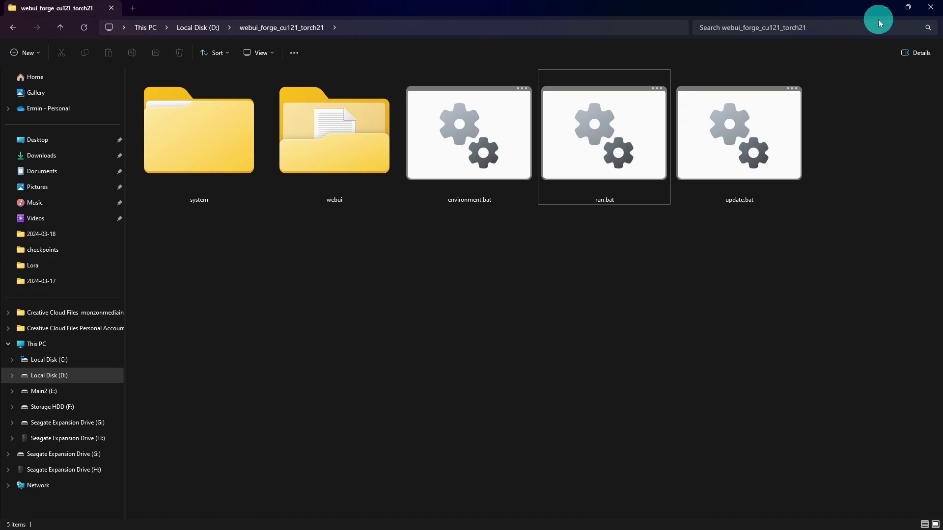
pyautogui.click(884, 7)
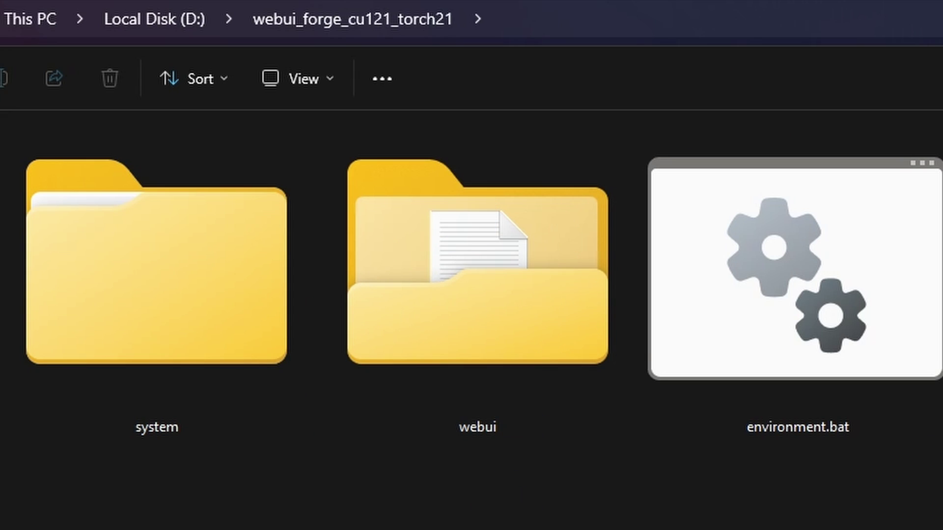
# Browse webui\models, look inside Stable-diffusion, then open the Lora folder.
pyautogui.doubleClick(456, 436)
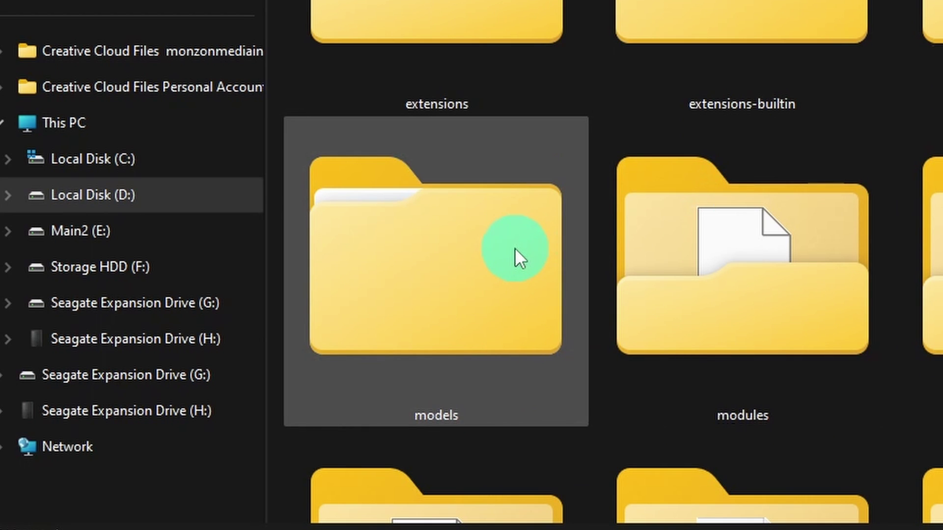
pyautogui.doubleClick(515, 248)
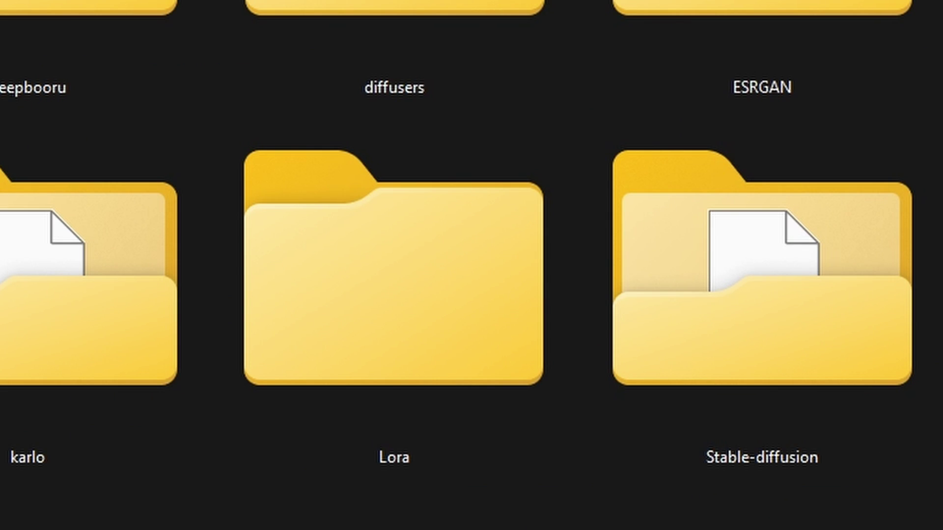
pyautogui.doubleClick(750, 299)
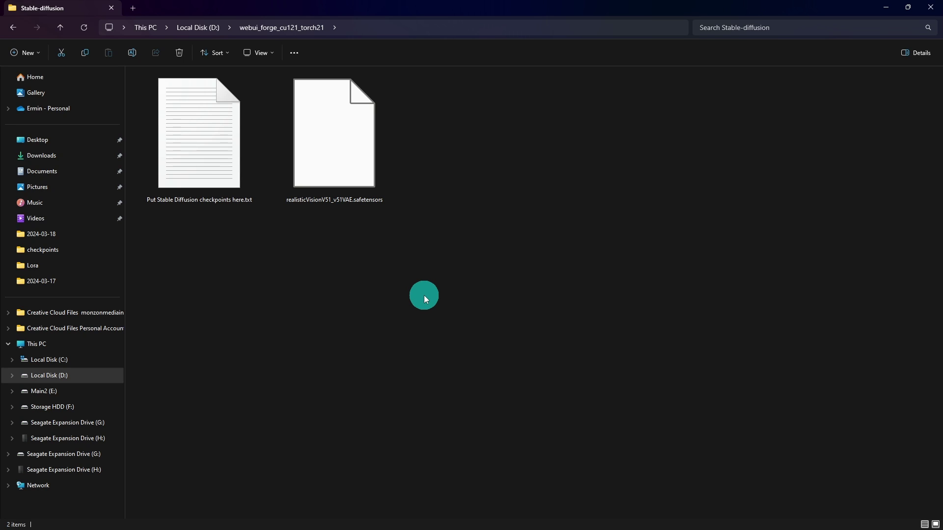
pyautogui.hotkey('alt', 'Left')
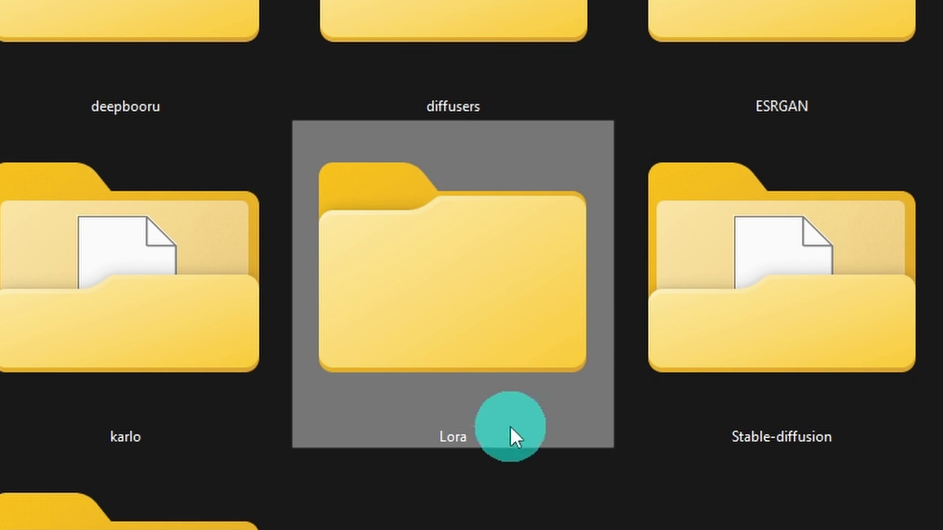
pyautogui.doubleClick(510, 436)
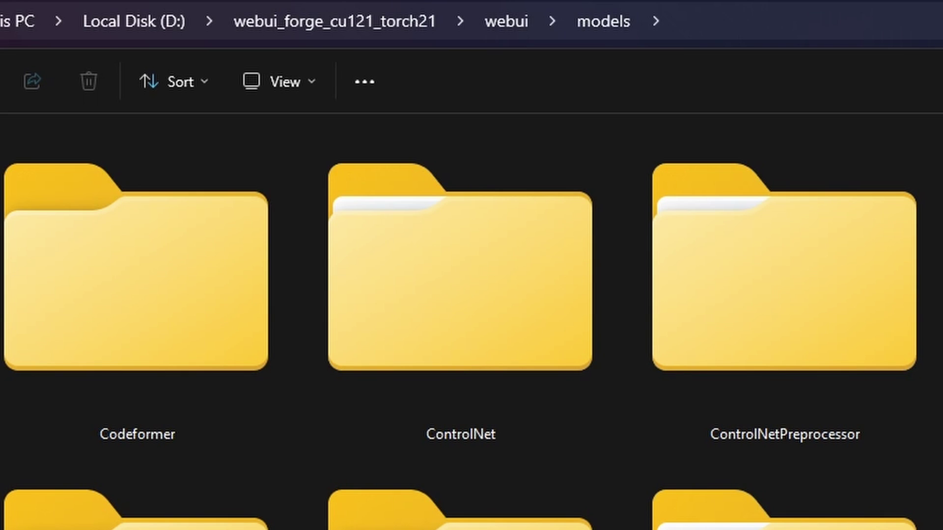
# Check the ControlNet\models files, return to the webui folder, and right-click webui-user.bat.
pyautogui.doubleClick(537, 259)
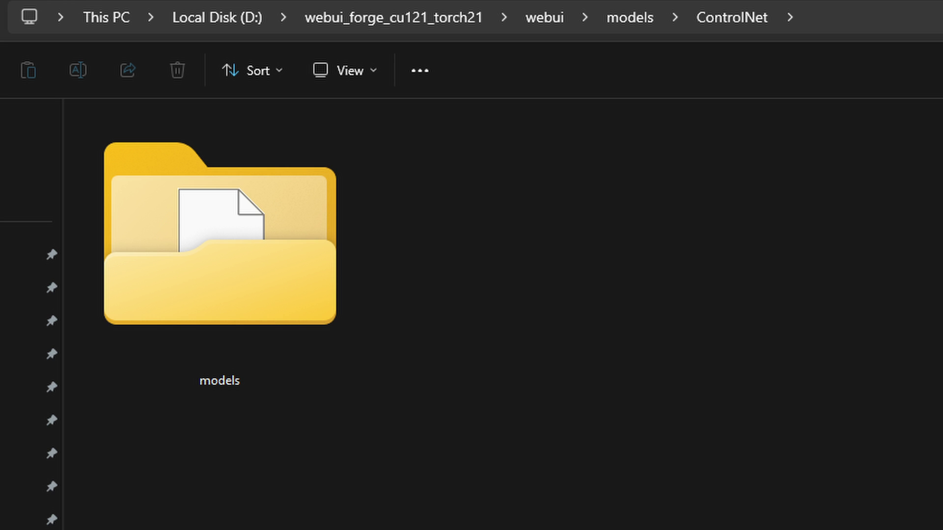
pyautogui.press('Return')
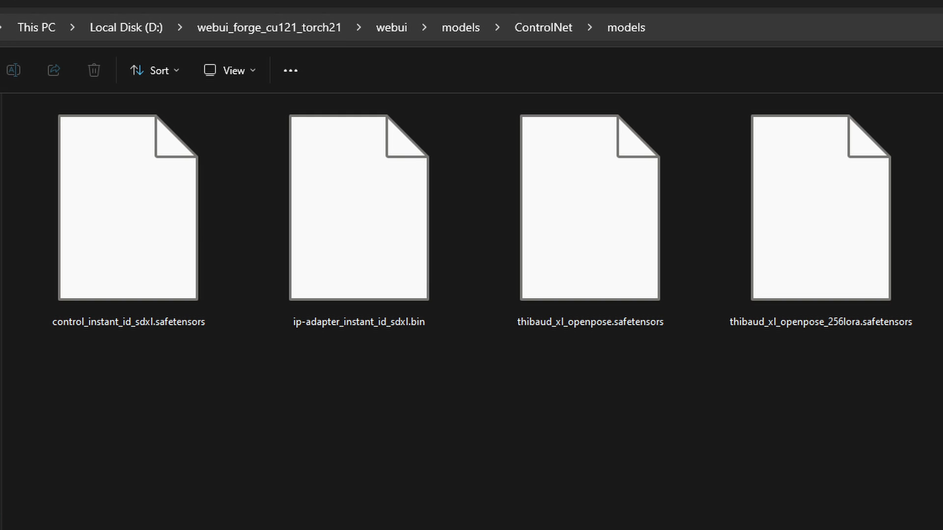
pyautogui.hotkey('alt', 'Up')
pyautogui.hotkey('alt', 'Up')
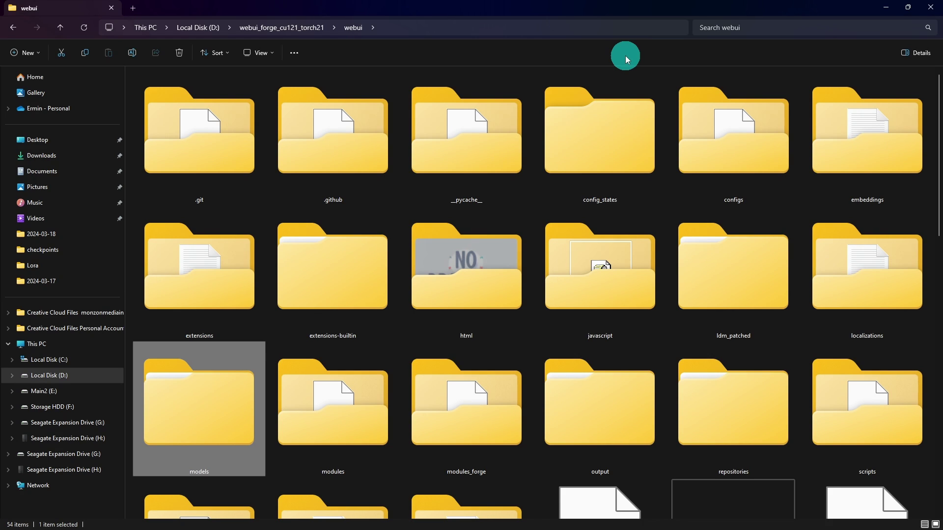
pyautogui.scroll(-10, 520, 141)
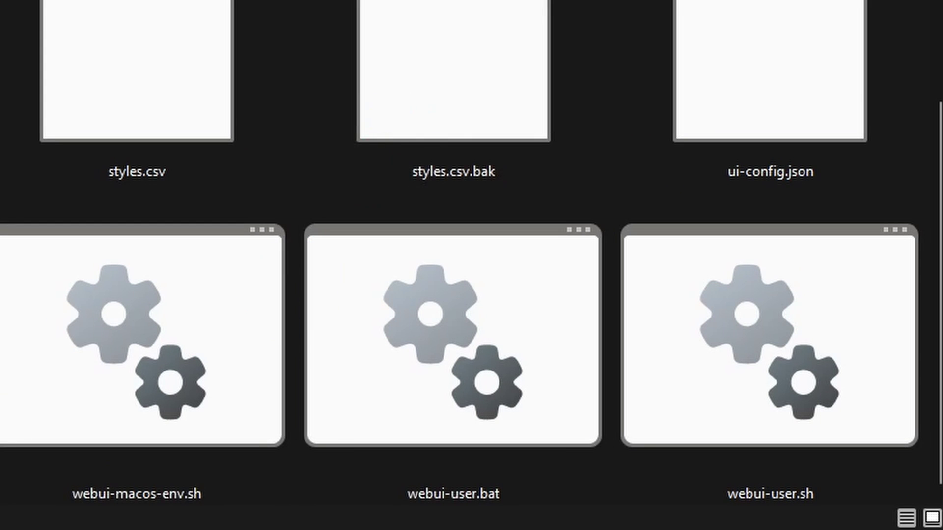
pyautogui.click(667, 152)
pyautogui.rightClick(449, 378)
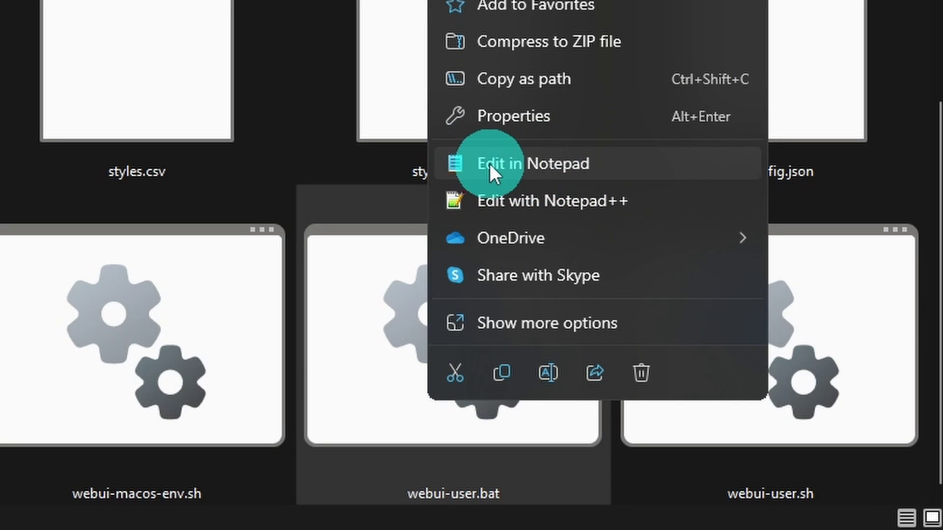
# In Notepad++, add --ckpt-dir D:\sd-models\checkpoints and --lora-dir D:\sd-models\Lora to webui-user.bat.
pyautogui.click(523, 204)
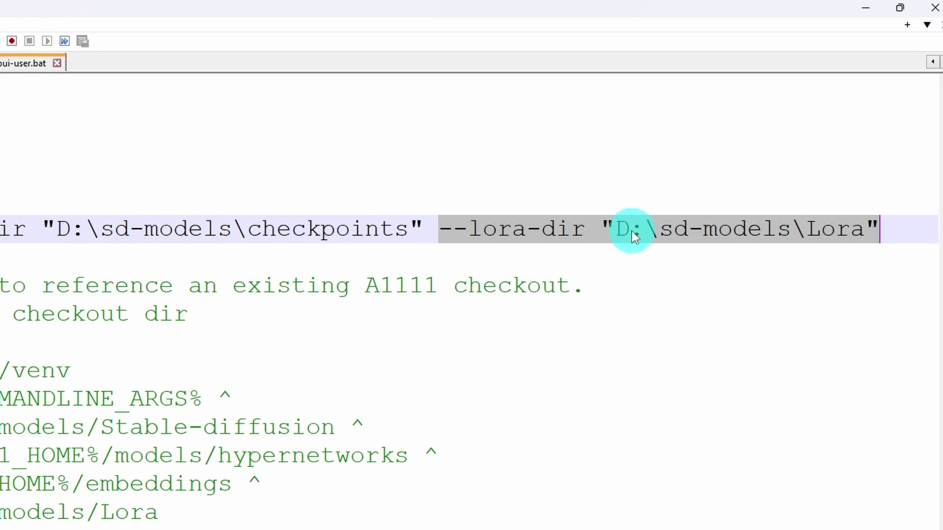
pyautogui.click(584, 352)
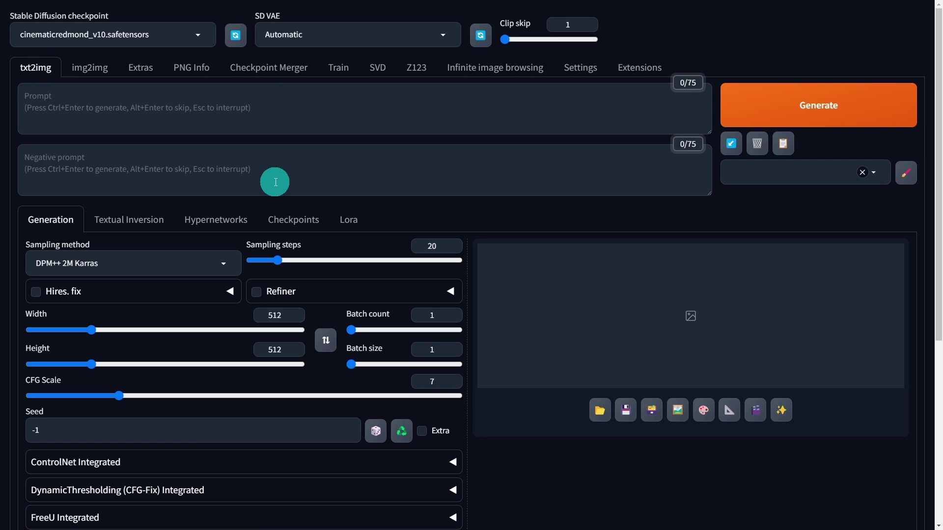
# Verify the external checkpoints in the checkpoint dropdown and the Lora models on the Lora tab.
pyautogui.click(165, 35)
pyautogui.scroll(-4, 178, 227)
pyautogui.click(411, 112)
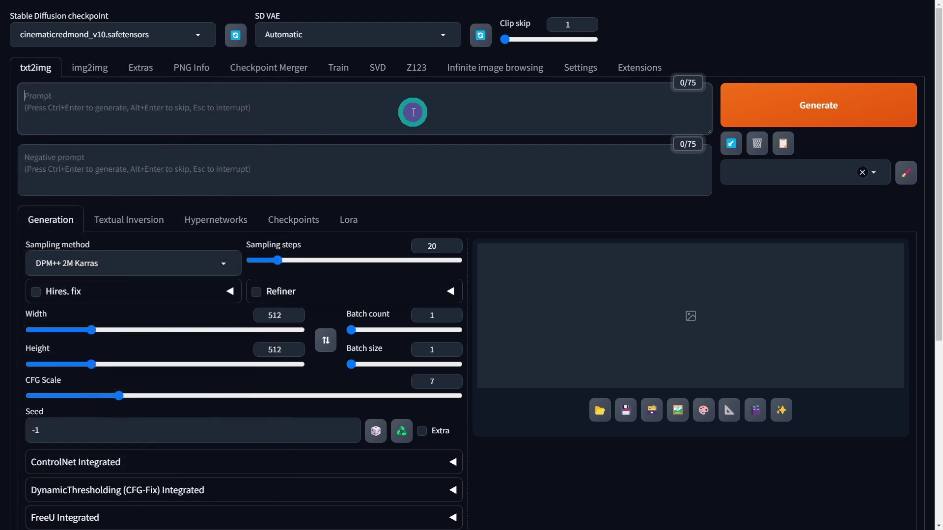
pyautogui.click(349, 221)
pyautogui.scroll(-10, 400, 264)
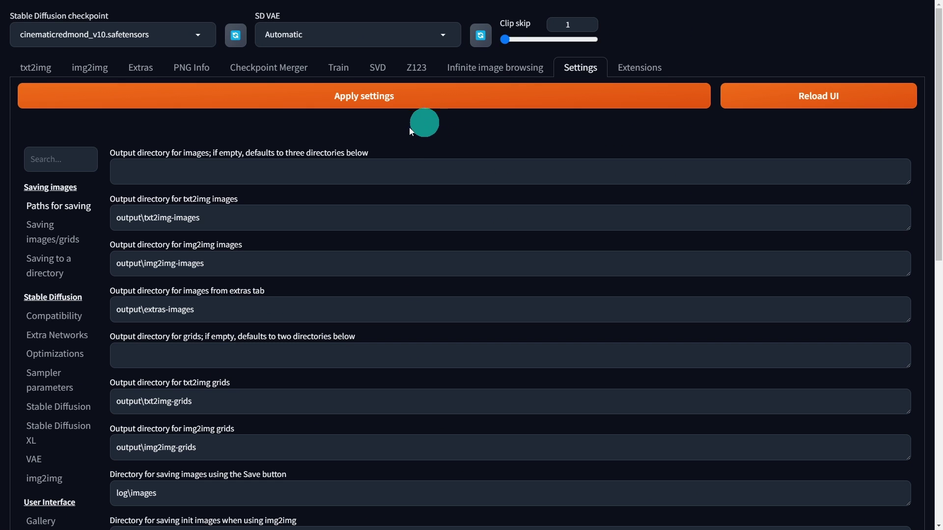
# Open the Uncategorized > ControlNet settings and select the extra ControlNet models scan path.
pyautogui.scroll(-5, 61, 162)
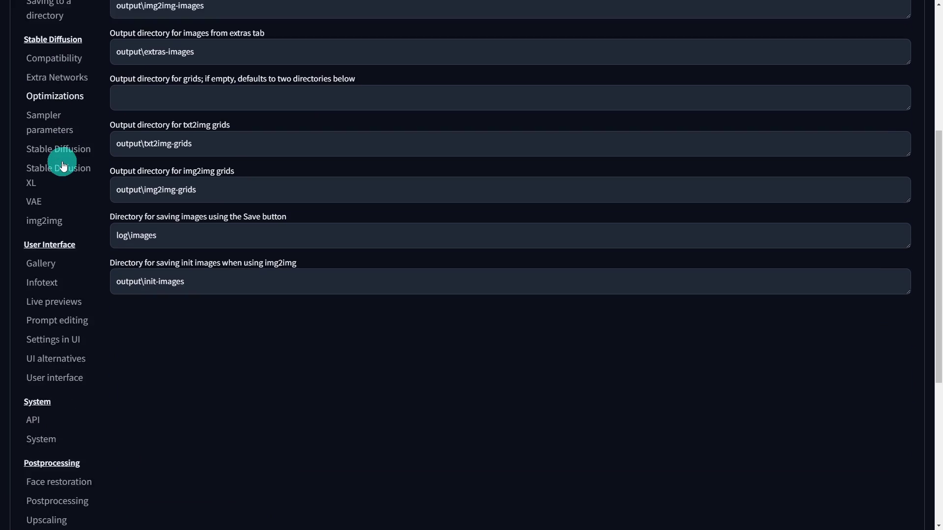
pyautogui.scroll(-3, 62, 162)
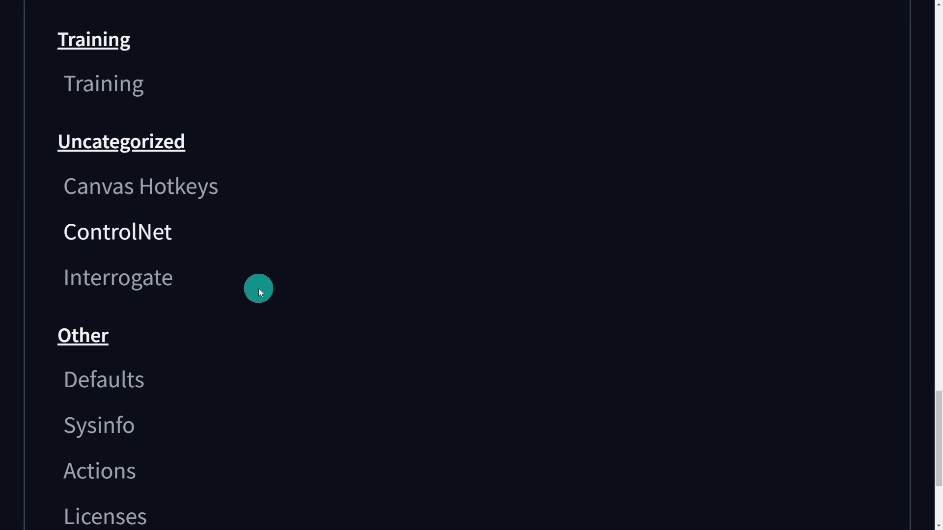
pyautogui.click(126, 239)
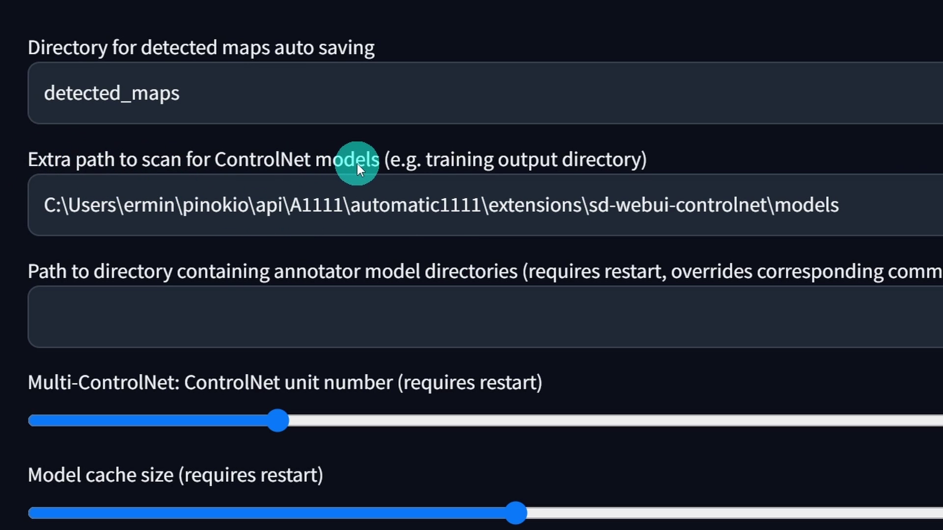
pyautogui.tripleClick(395, 205)
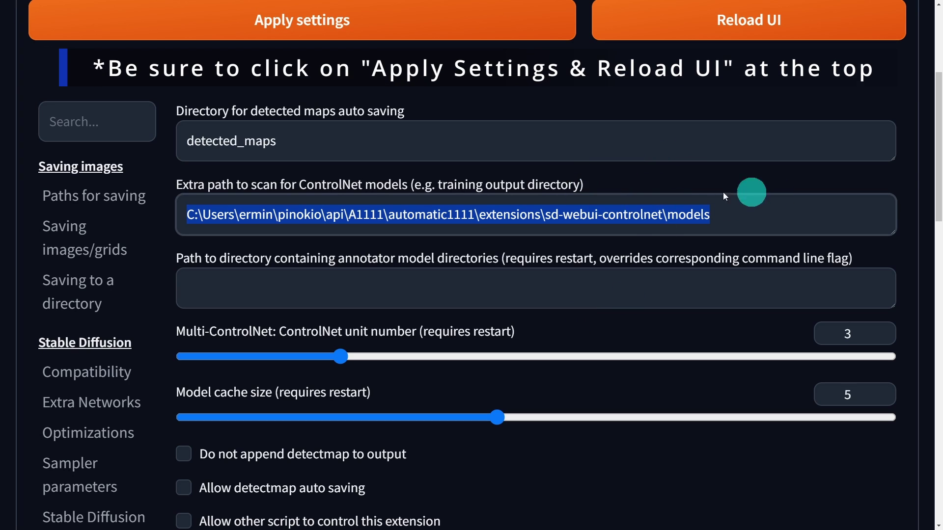
pyautogui.click(743, 216)
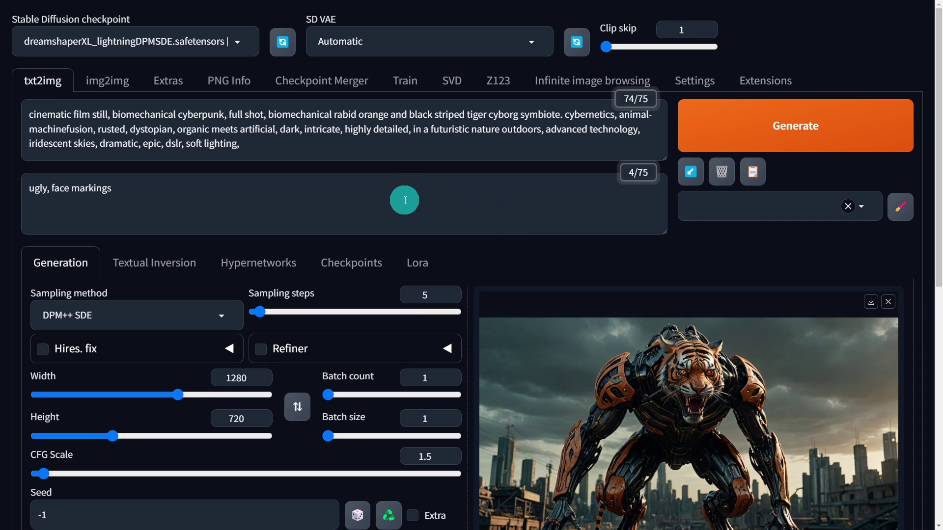
# Review the tiger image's generation info: 5 steps, DPM++ SDE, CFG 1.5, 1280×720.
pyautogui.scroll(-5, 405, 200)
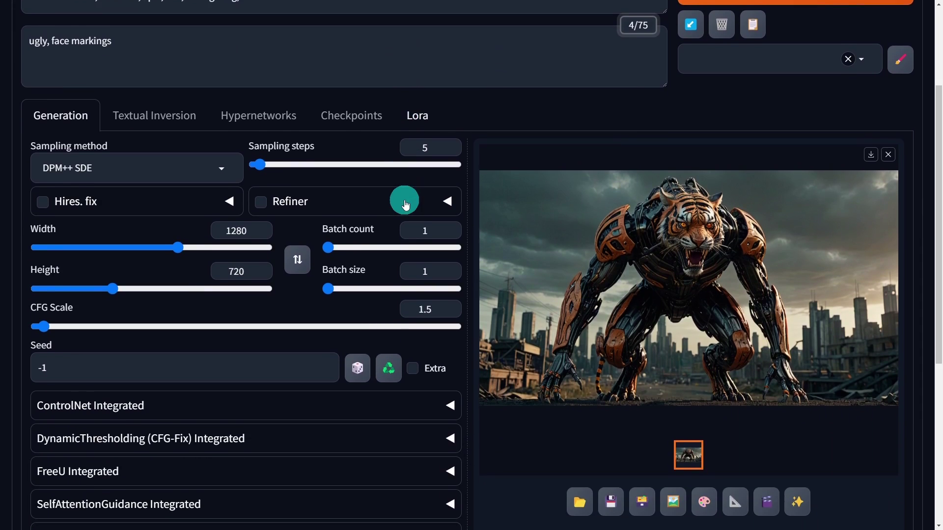
pyautogui.scroll(-4, 405, 205)
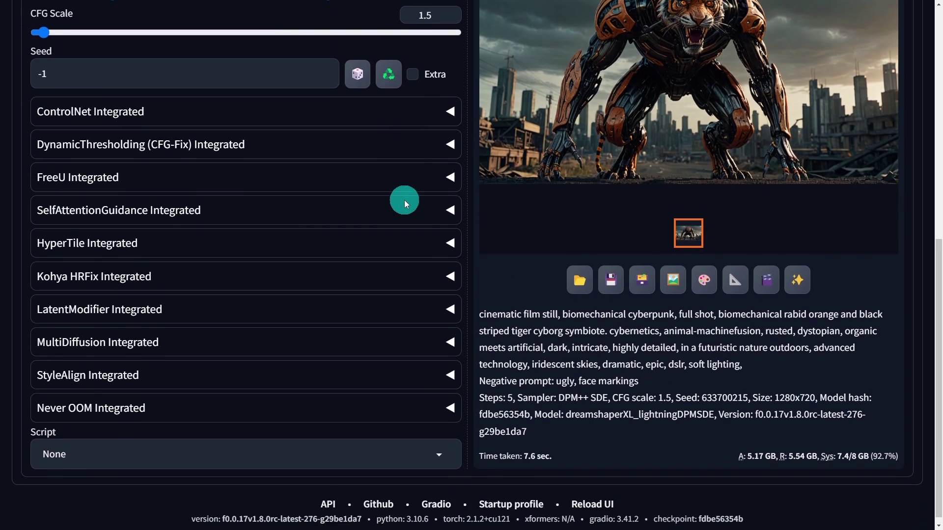